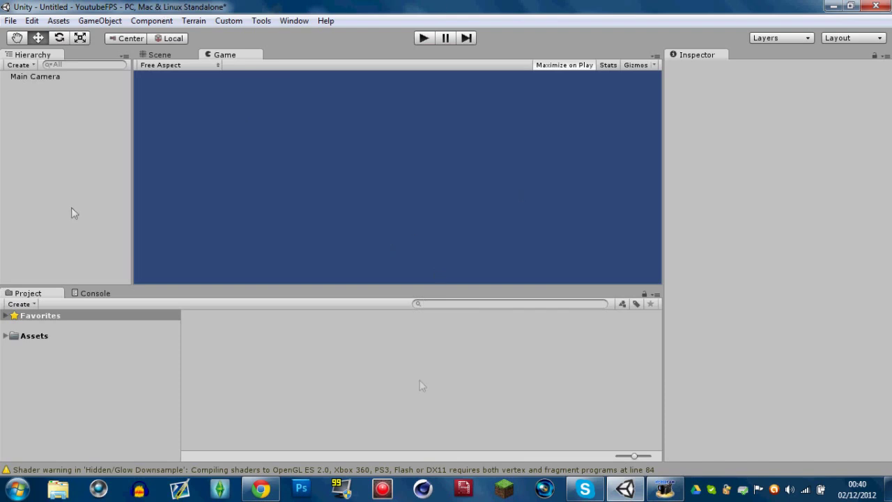
Start a new empty scene from the File menu, then reopen the File menu.
click(10, 21)
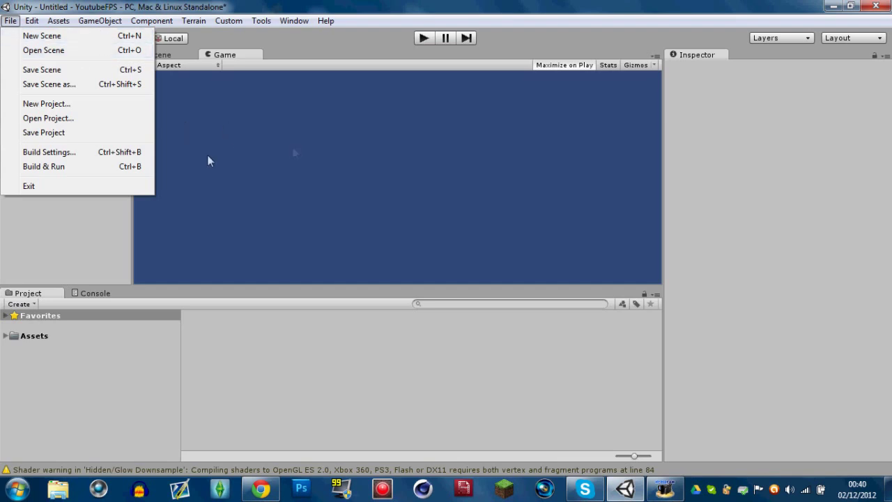
click(48, 36)
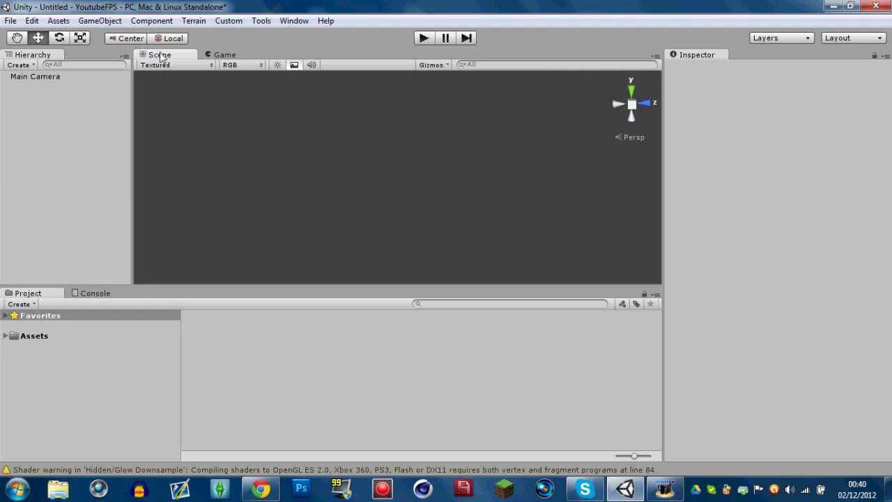
click(11, 20)
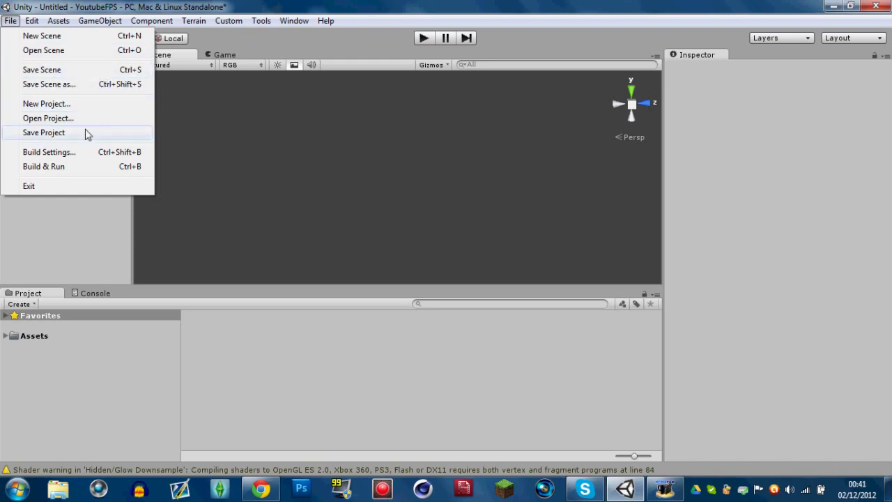
In Build Settings, browse the platforms and select PC, Mac & Linux Standalone.
click(115, 154)
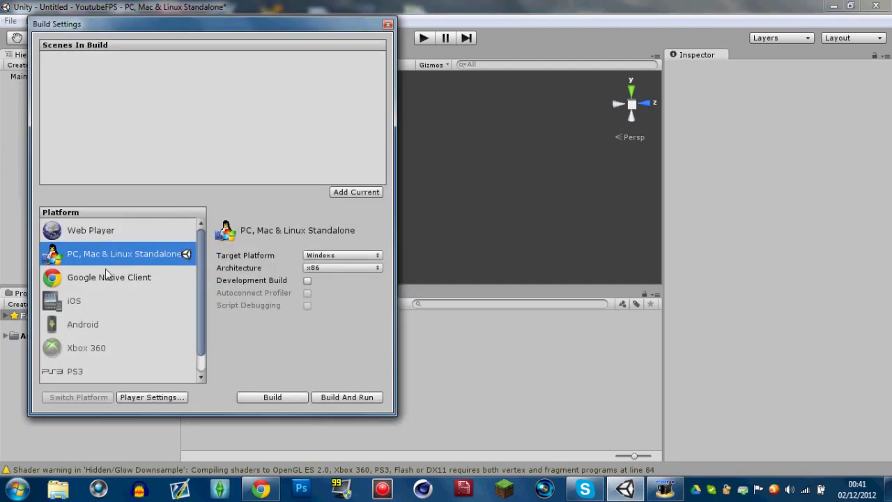
scroll(108, 319, down, 1)
click(110, 322)
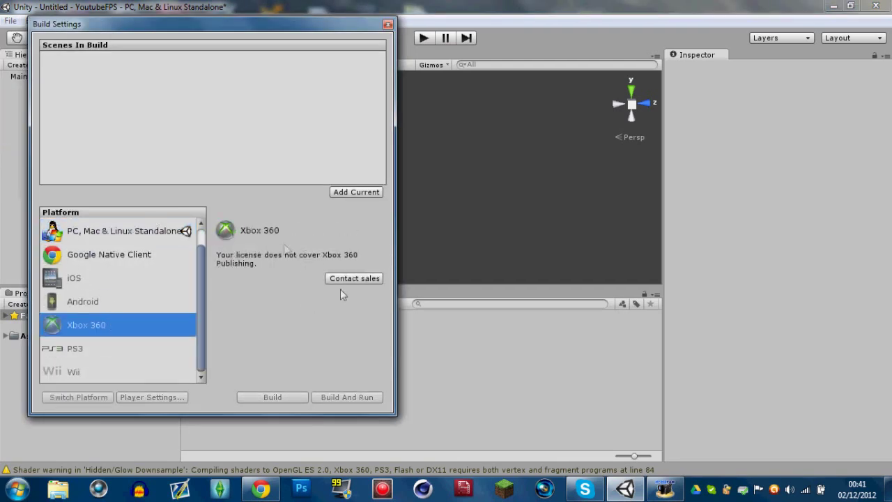
scroll(70, 310, up, 1)
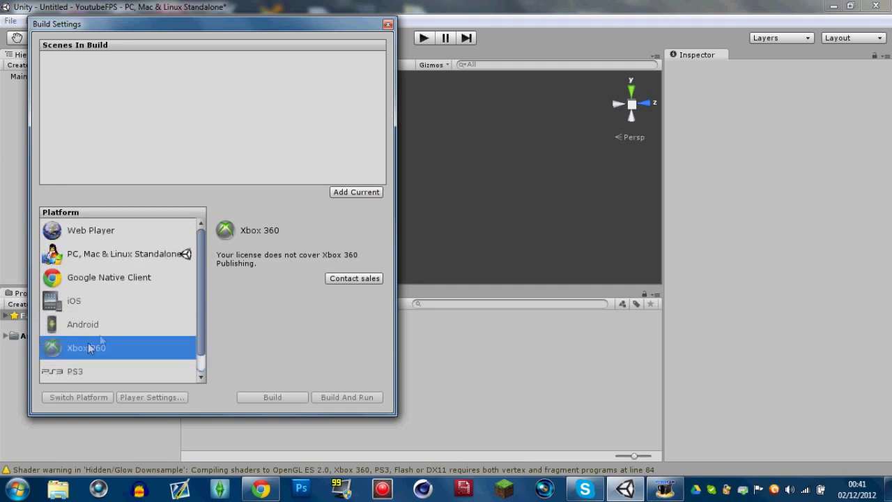
click(120, 234)
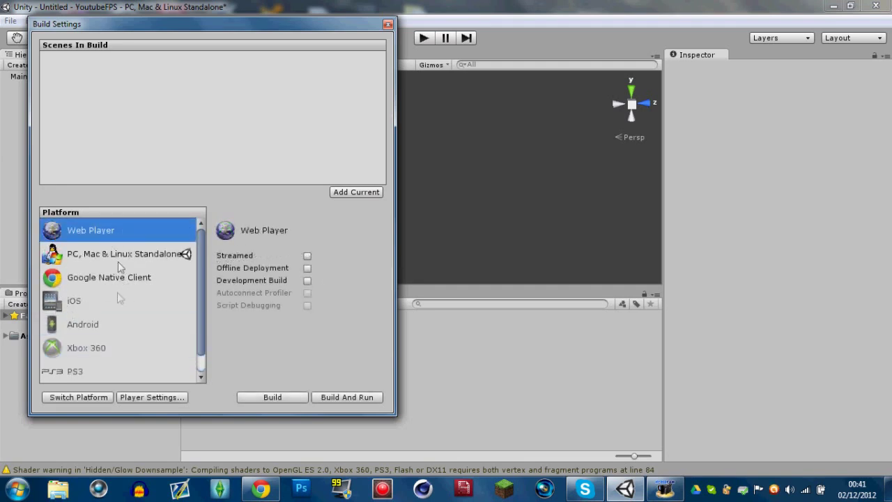
click(85, 254)
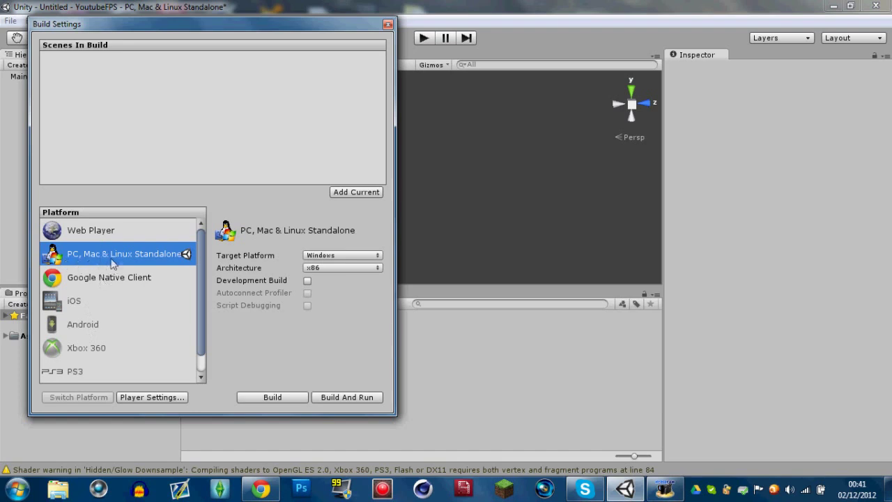
Target Windows with x86_64 architecture and close Build Settings.
click(312, 256)
click(325, 269)
click(325, 256)
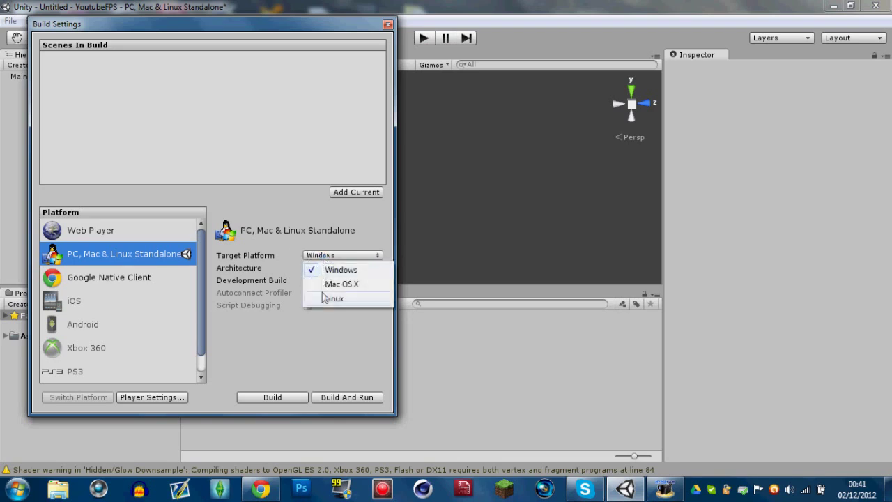
click(324, 268)
click(325, 268)
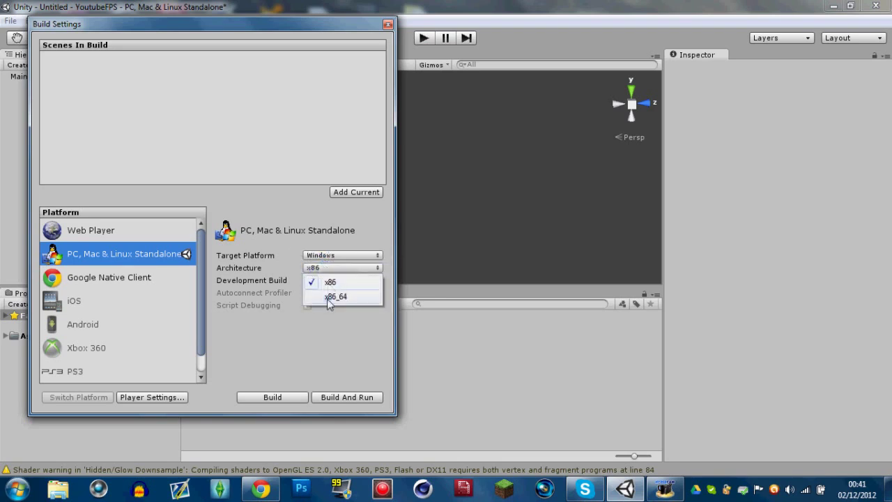
click(329, 296)
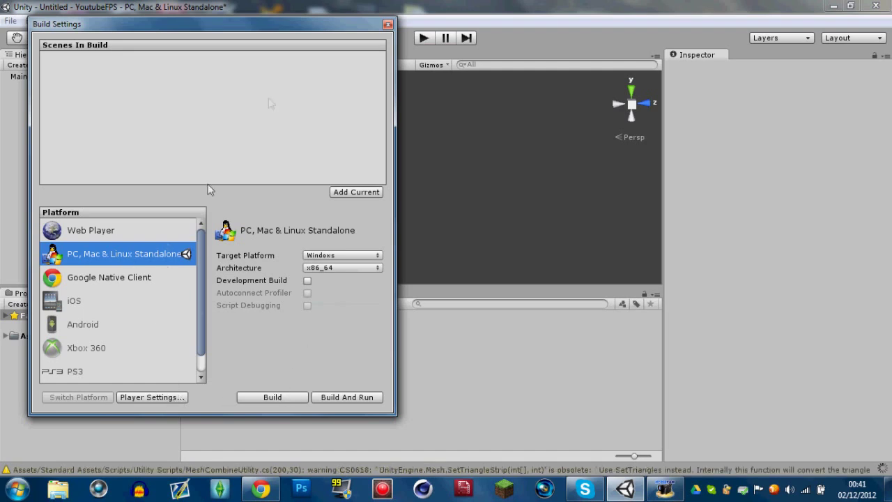
click(388, 25)
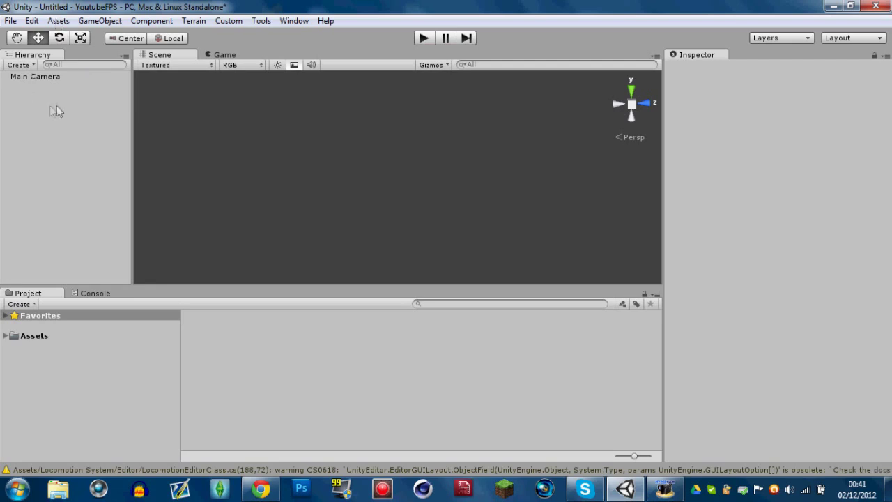
click(32, 20)
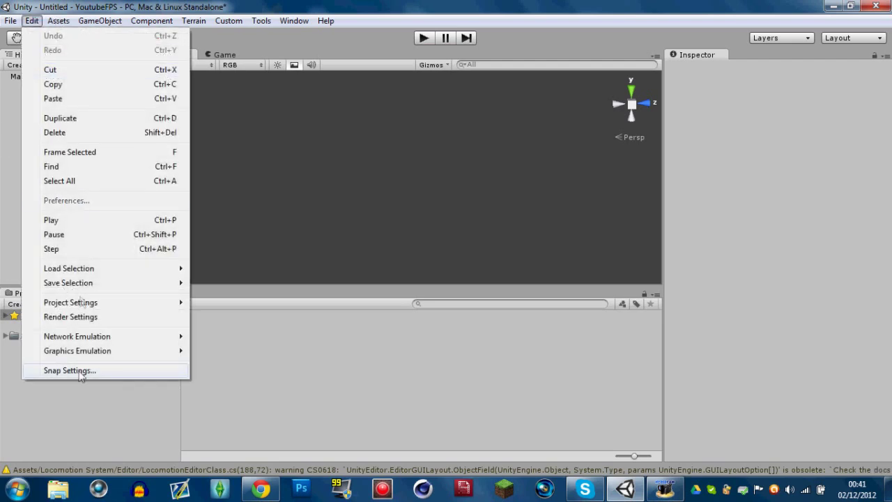
mouse_move(60, 21)
mouse_move(87, 40)
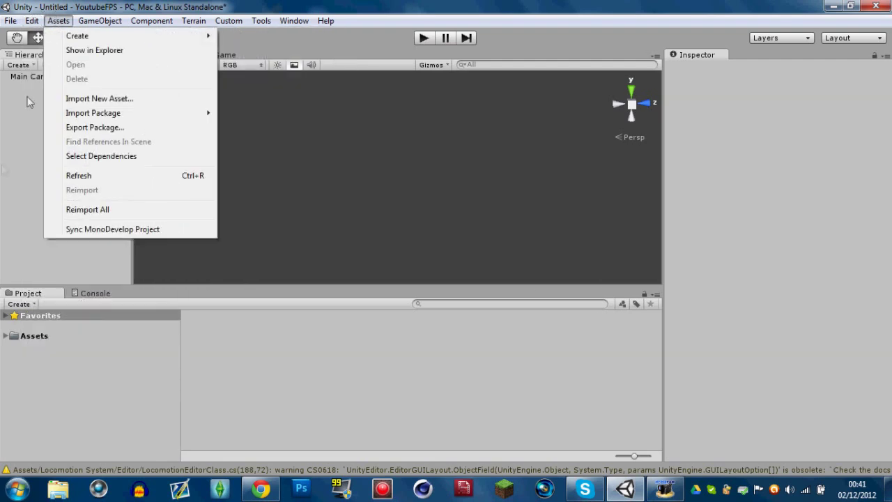
click(4, 173)
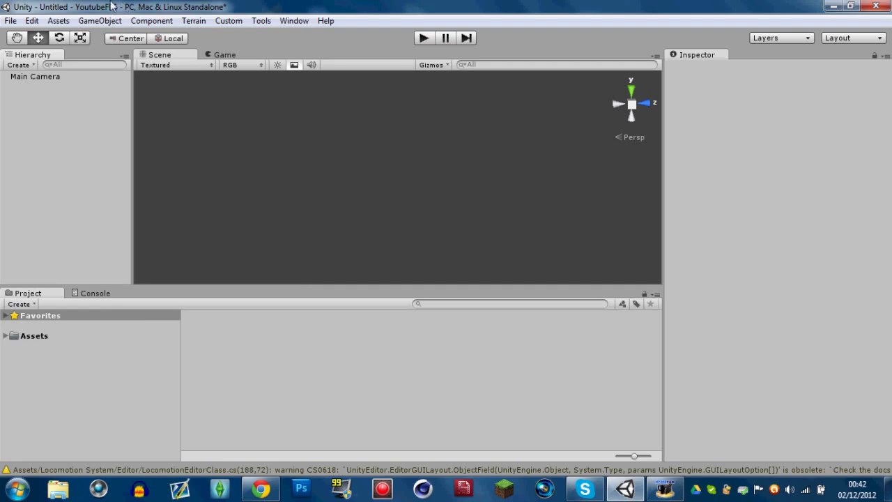
click(100, 20)
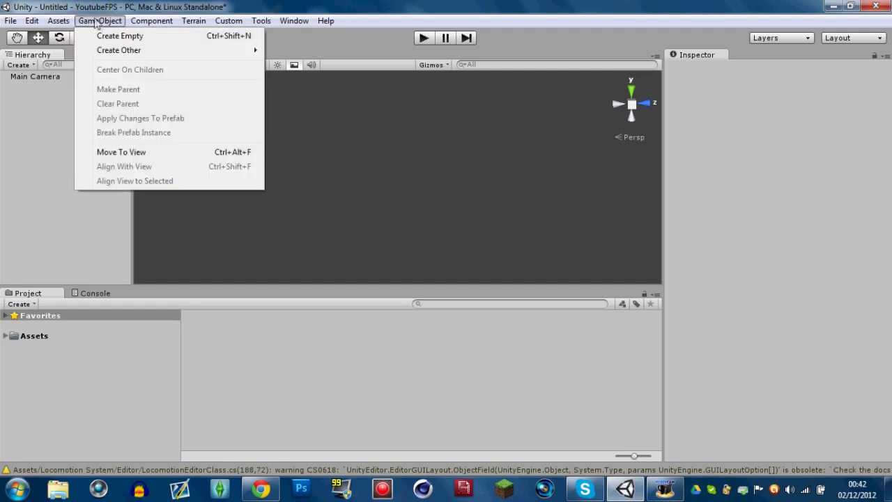
click(171, 23)
click(174, 22)
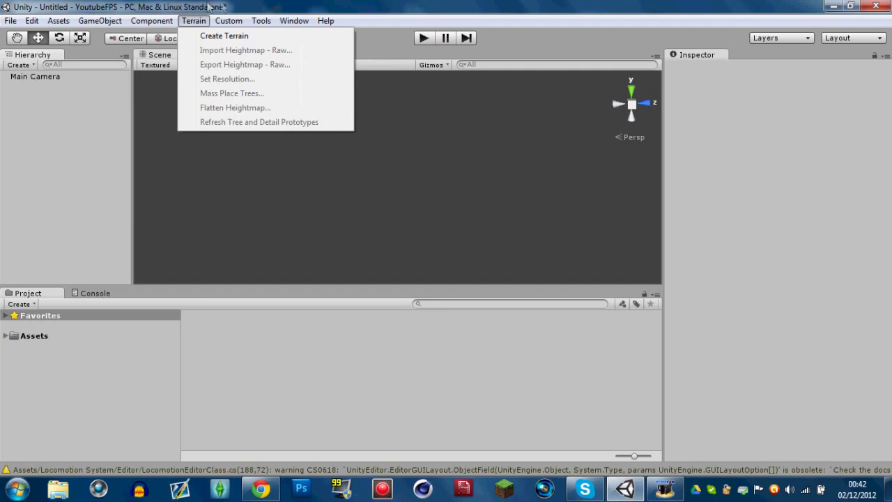
mouse_move(147, 26)
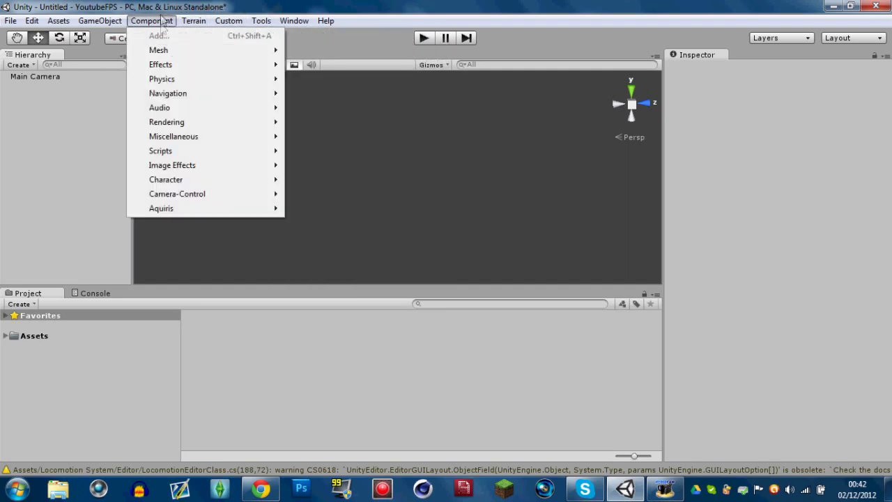
mouse_move(182, 83)
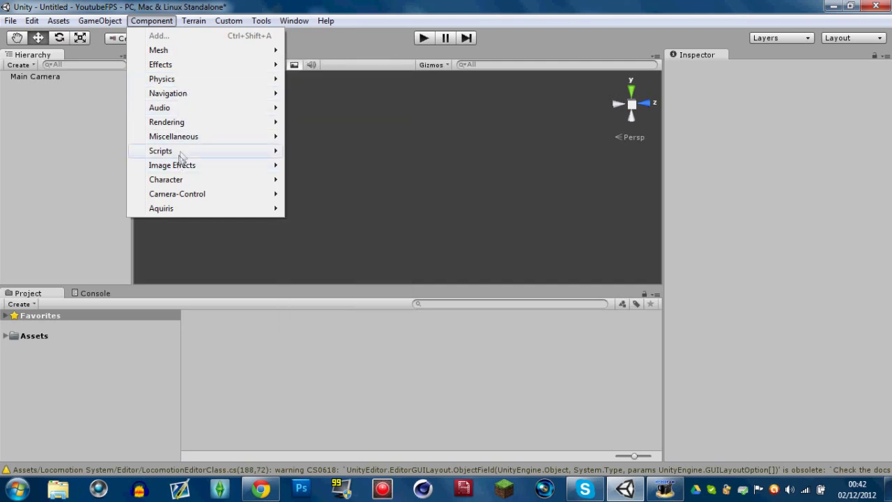
mouse_move(194, 20)
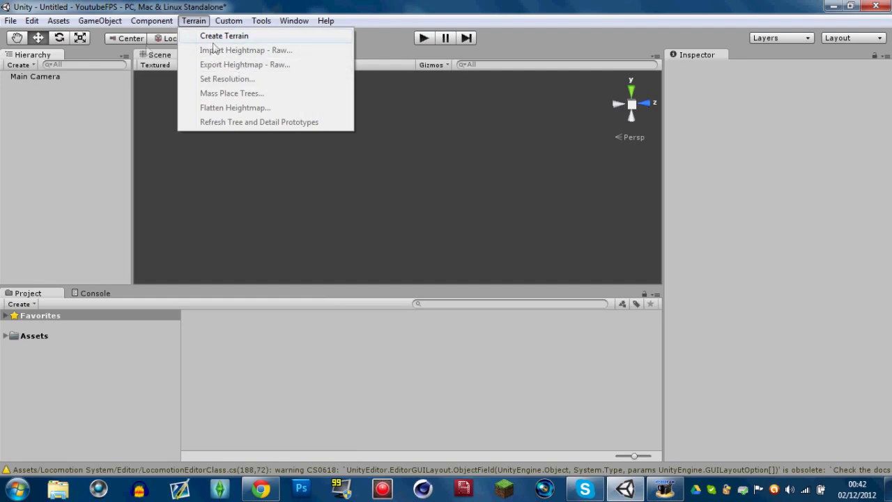
mouse_move(226, 25)
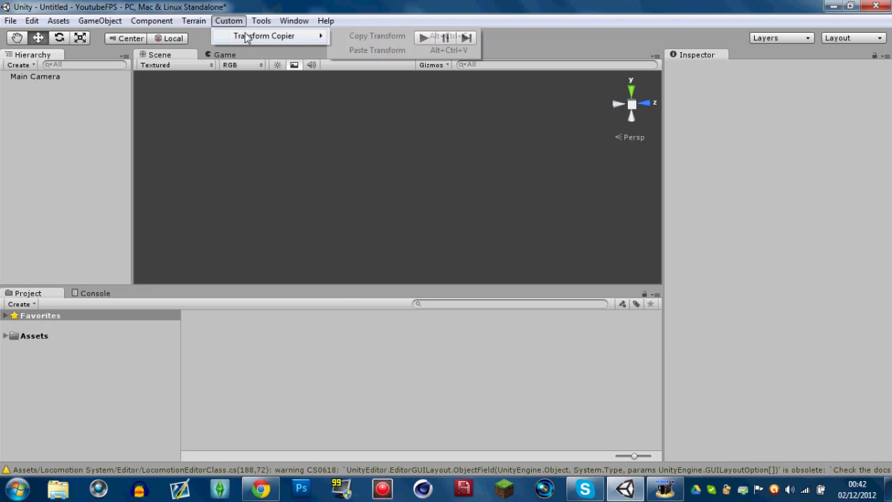
mouse_move(294, 20)
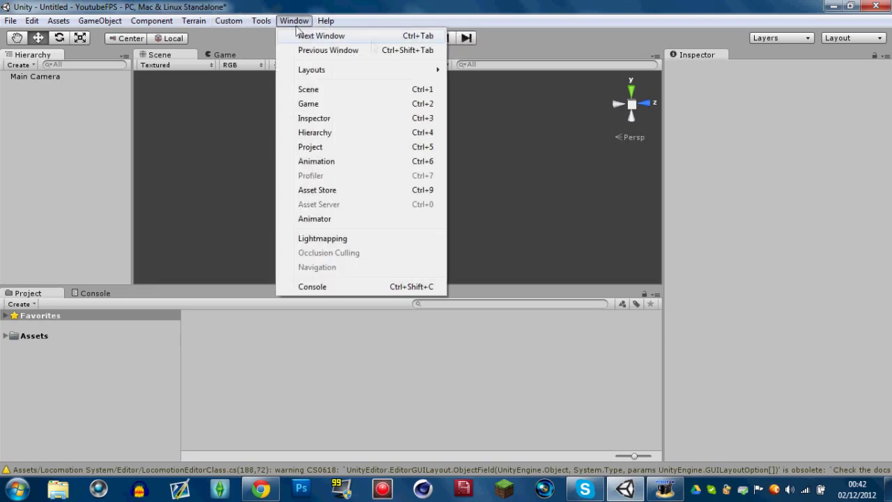
click(488, 48)
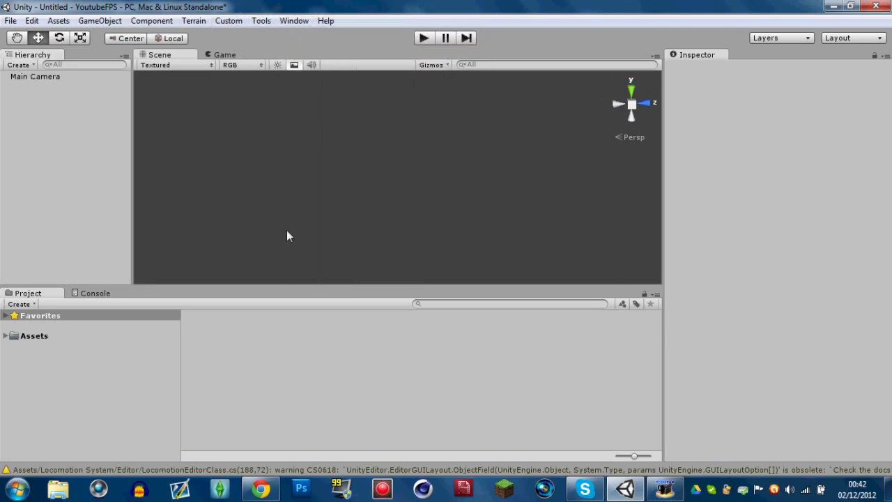
click(17, 38)
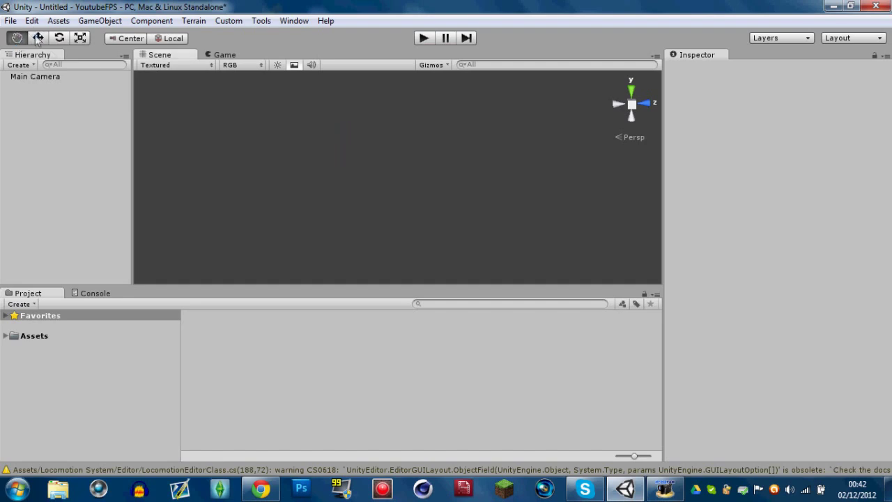
click(39, 37)
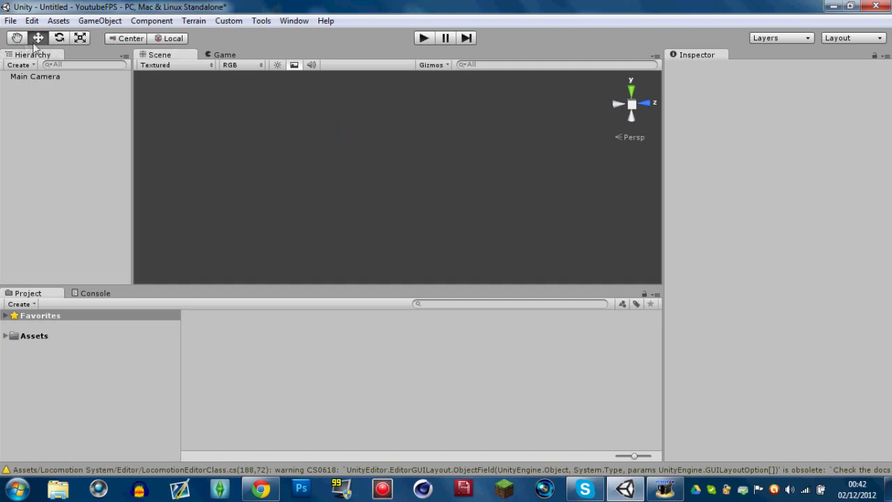
click(59, 38)
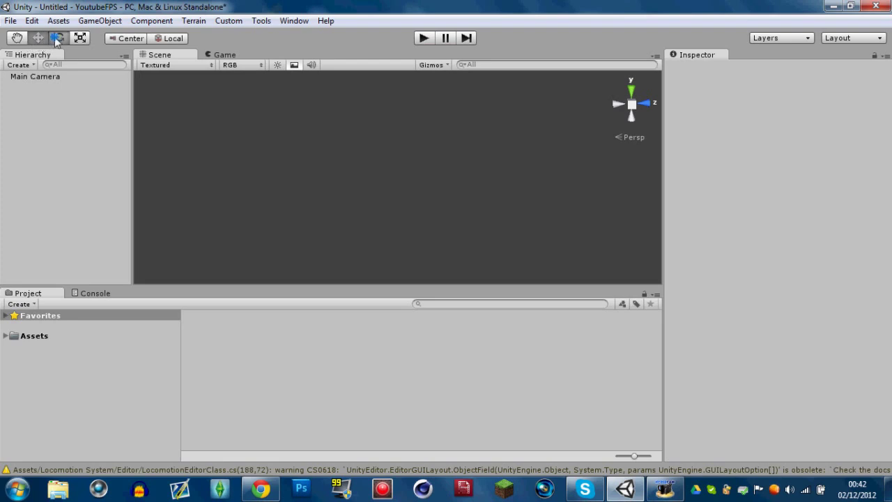
click(88, 42)
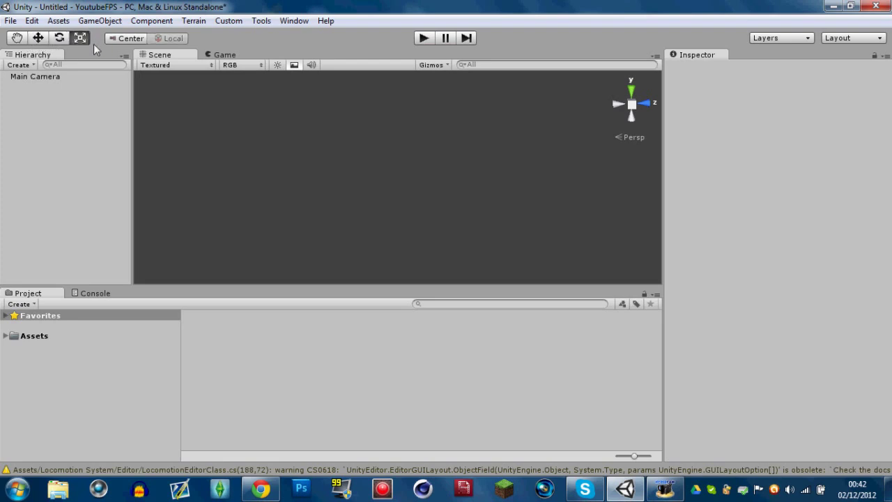
click(39, 39)
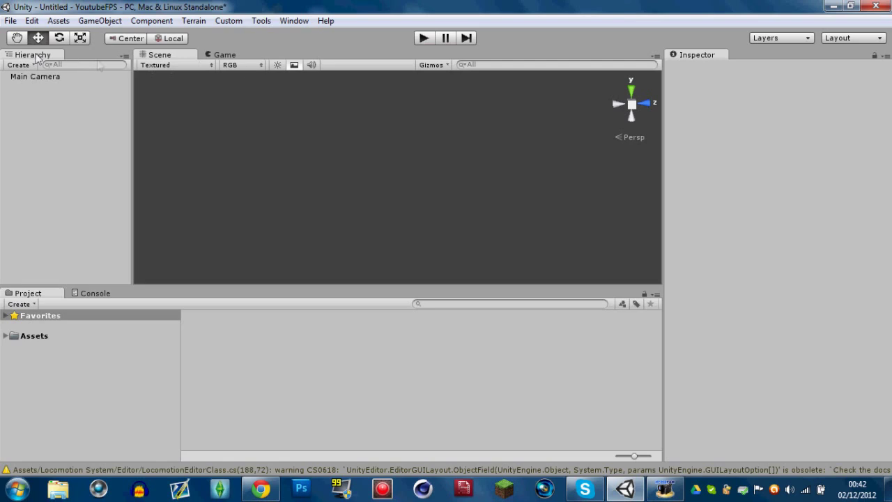
click(420, 41)
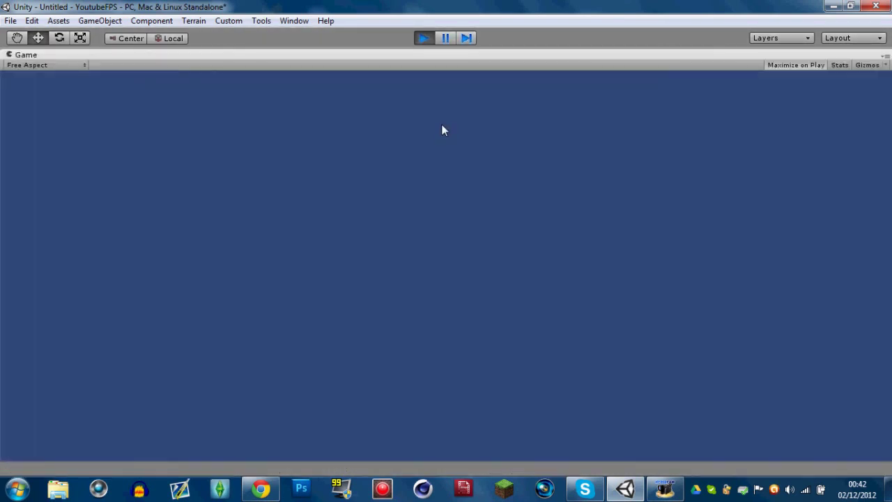
click(423, 38)
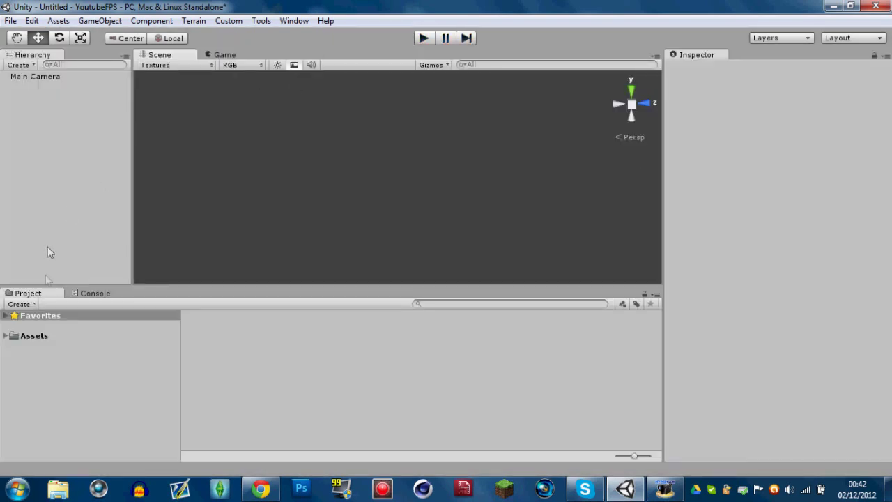
click(7, 336)
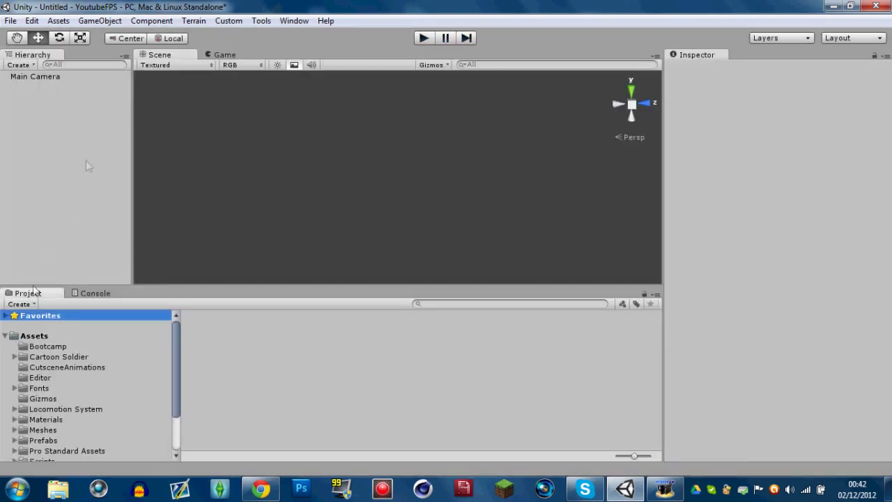
click(7, 336)
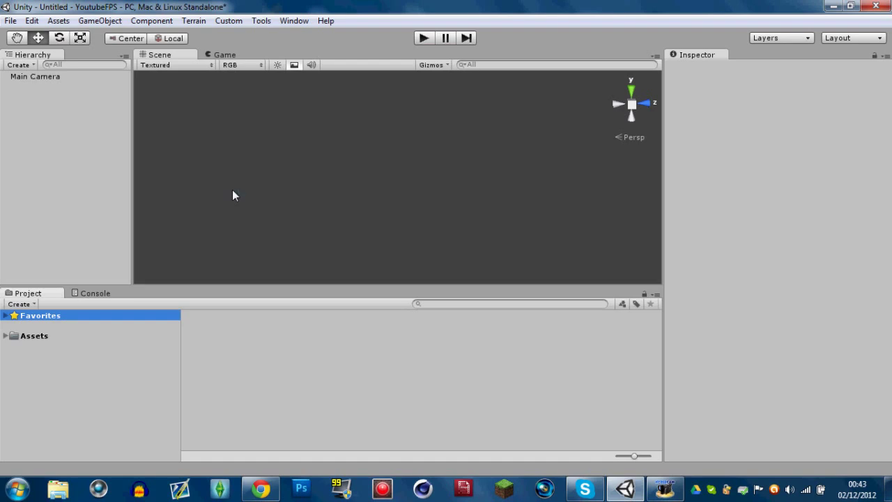
Create a new Terrain and check it in the Game view, then return to the Scene view.
click(195, 21)
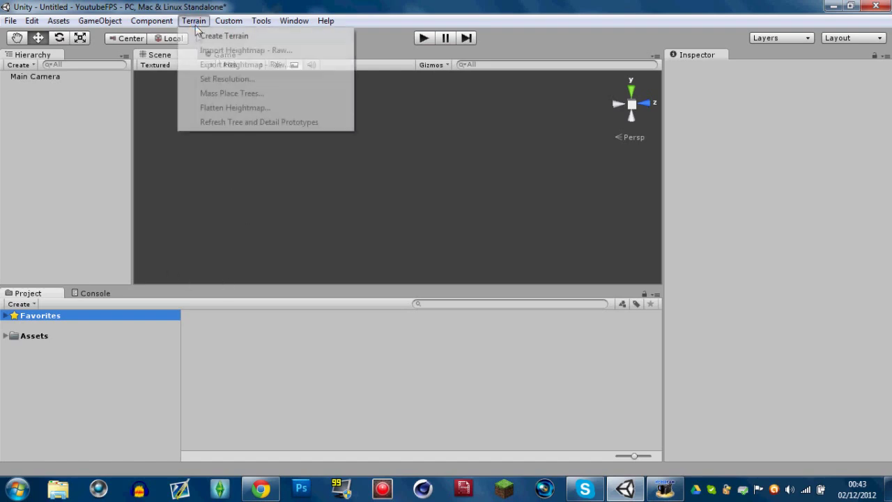
click(221, 36)
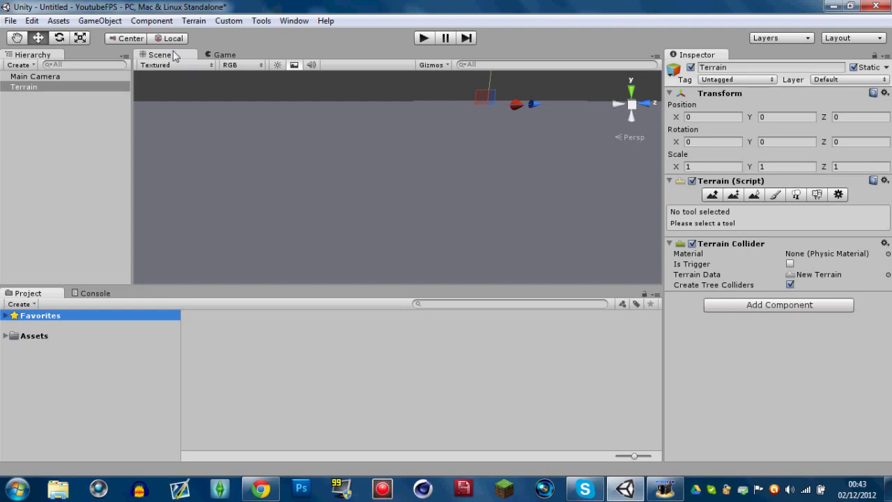
click(221, 55)
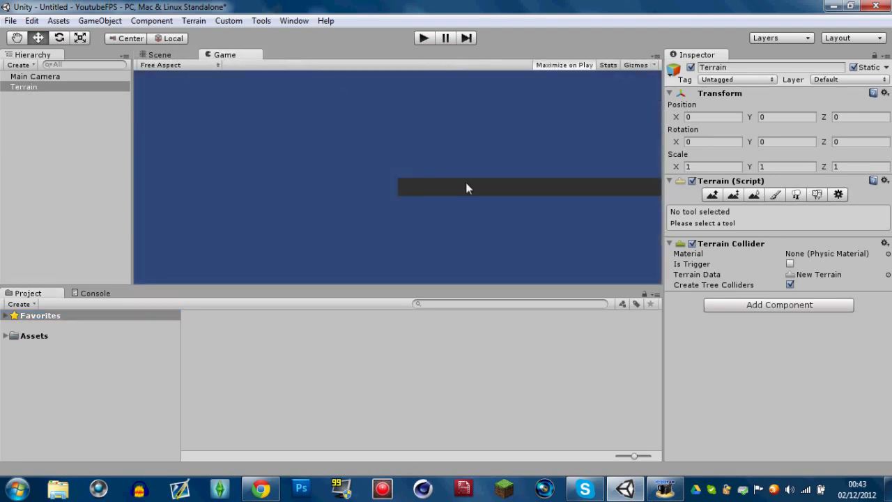
click(179, 55)
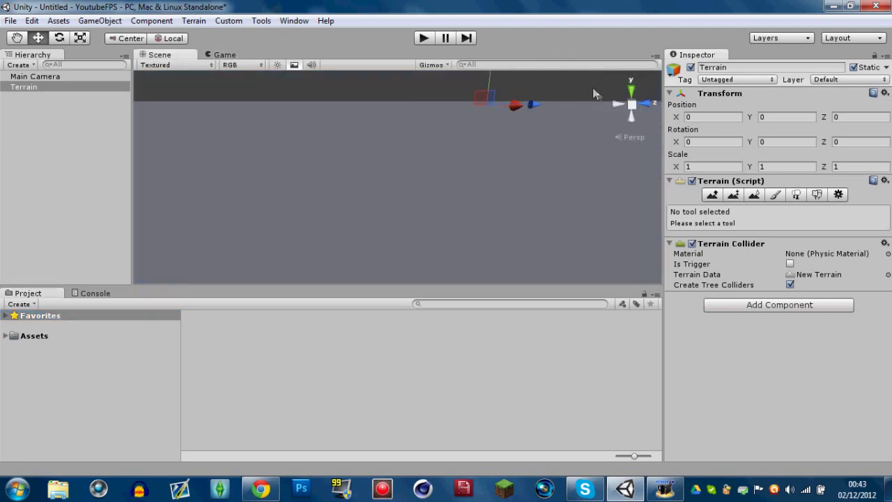
Switch to orthographic and back to perspective, then zoom and orbit to frame the terrain.
click(632, 104)
click(632, 105)
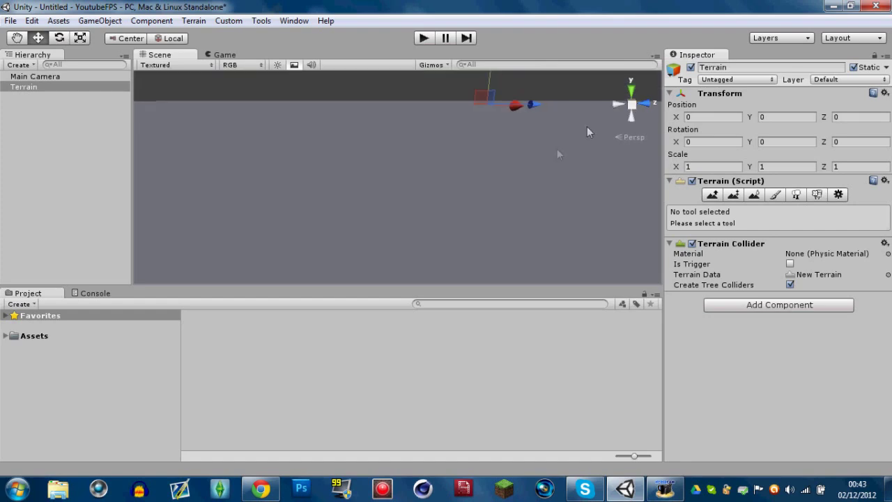
scroll(499, 215, down, 8)
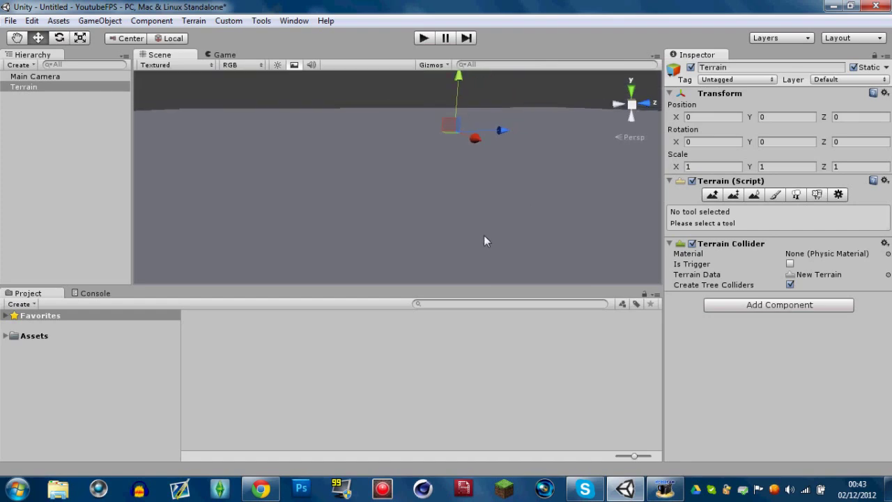
alt+drag(435, 256, 467, 182)
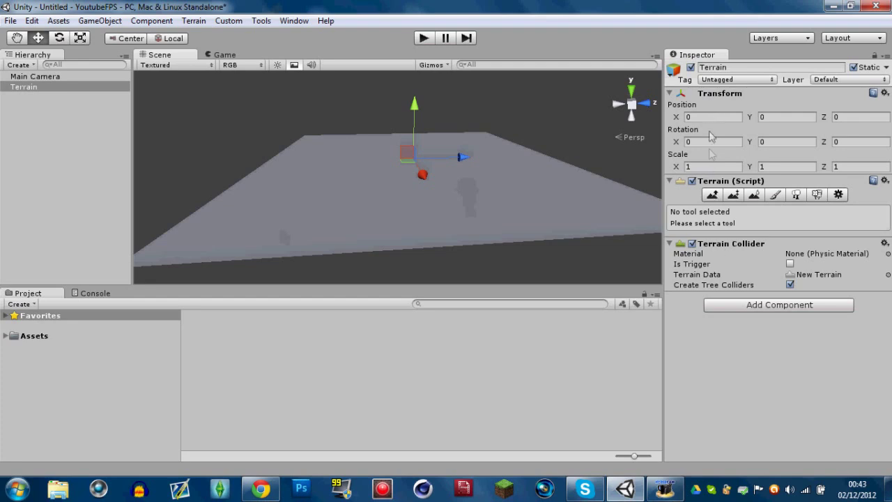
Activate the Raise/Lower Terrain tool in Terrain (Script) and choose a scattered rough brush.
click(715, 182)
click(669, 181)
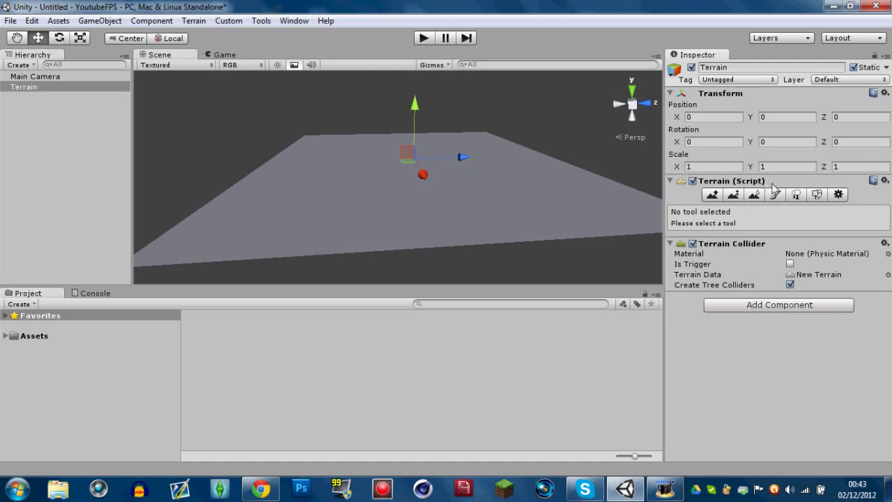
click(712, 196)
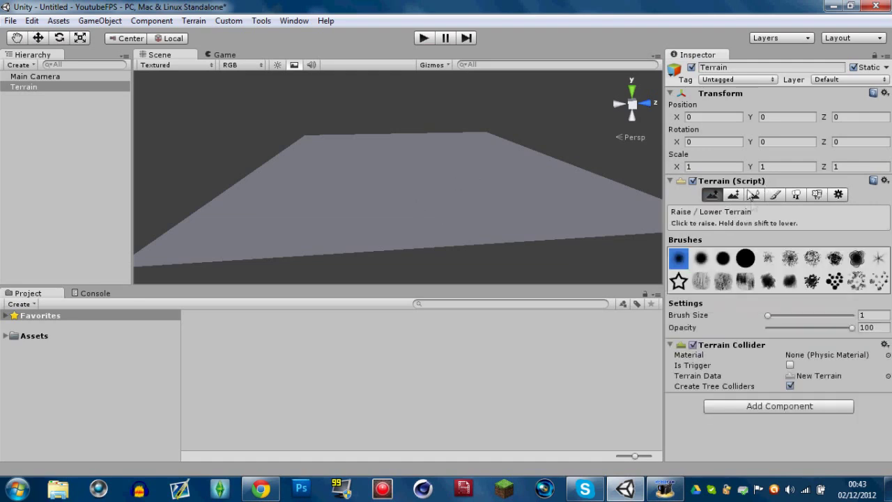
click(834, 258)
click(812, 258)
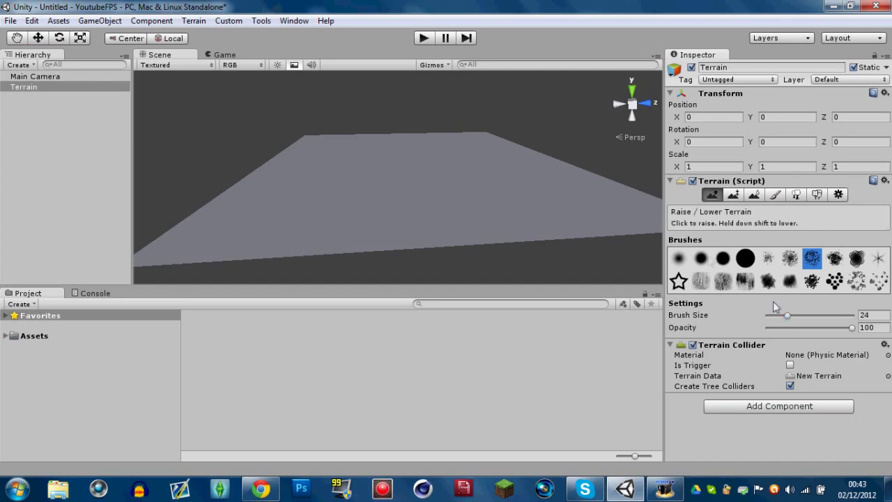
Set Brush Size to 100 and raise jagged ridges along the terrain's near and right edges.
drag(787, 316, 854, 316)
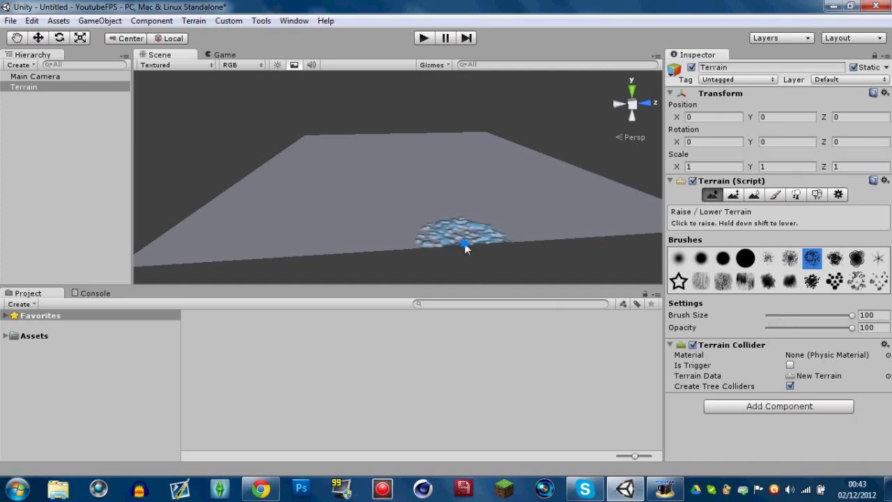
mouse_move(466, 244)
mouse_down()
mouse_move(591, 237)
mouse_move(164, 245)
mouse_move(202, 223)
mouse_up()
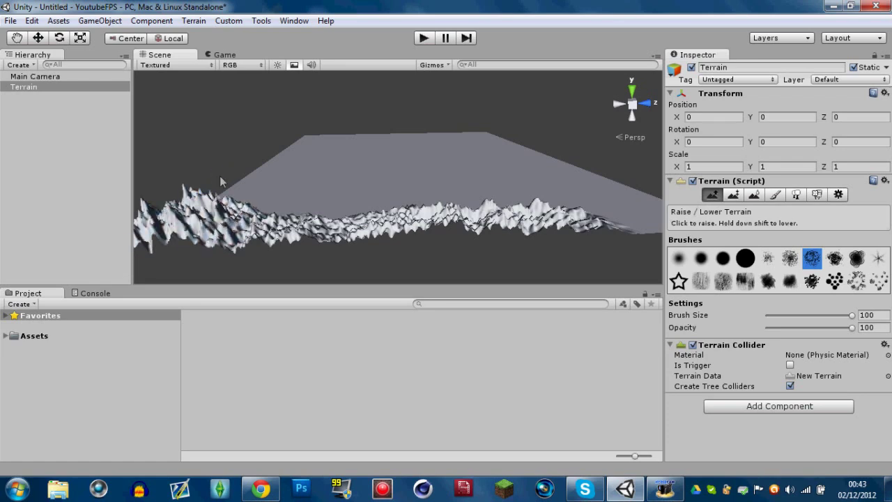
scroll(340, 184, down, 1)
scroll(341, 184, down, 2)
alt+drag(424, 174, 262, 220)
mouse_move(437, 250)
mouse_down()
mouse_move(468, 255)
mouse_move(500, 237)
mouse_move(490, 226)
mouse_move(522, 170)
mouse_move(481, 244)
mouse_move(514, 174)
mouse_move(486, 233)
mouse_move(611, 242)
mouse_up()
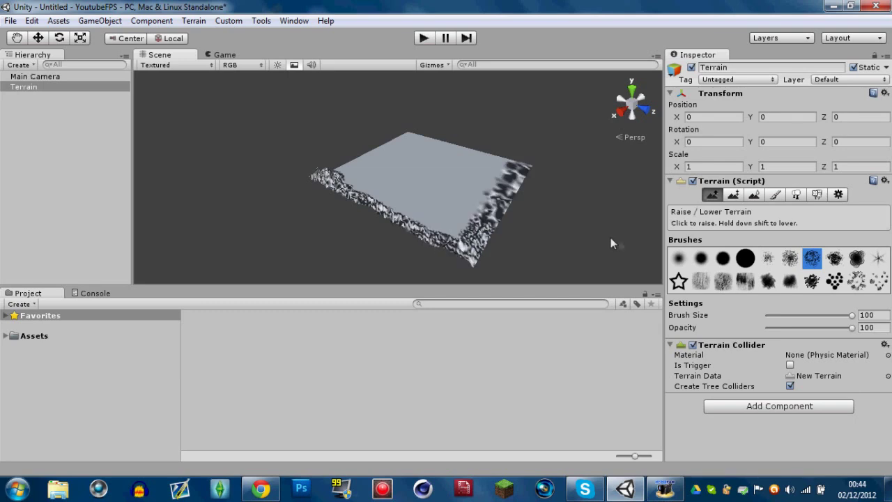
With a second-row noisy brush, raise ridges along the right, back-left and left edges.
click(722, 281)
mouse_move(527, 171)
mouse_down()
mouse_move(476, 243)
mouse_move(535, 168)
mouse_move(495, 207)
mouse_move(525, 171)
mouse_move(520, 183)
mouse_move(518, 170)
mouse_move(499, 223)
mouse_move(452, 254)
mouse_move(336, 176)
mouse_up()
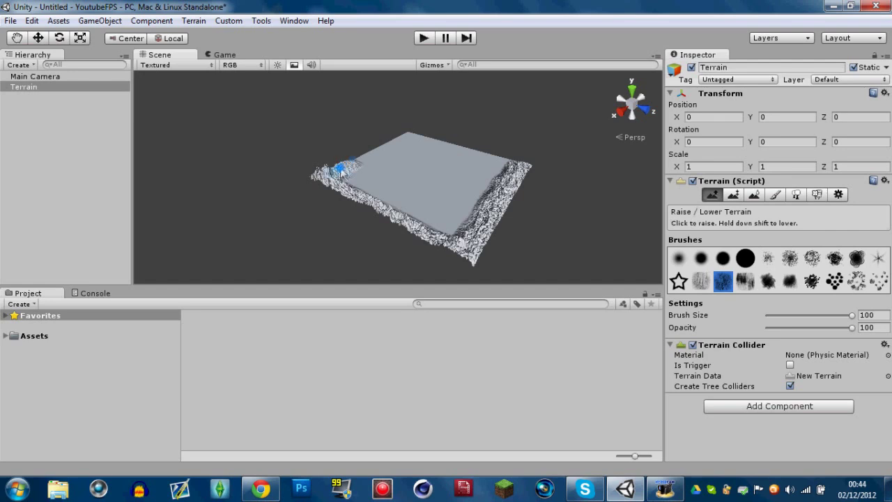
drag(361, 163, 389, 142)
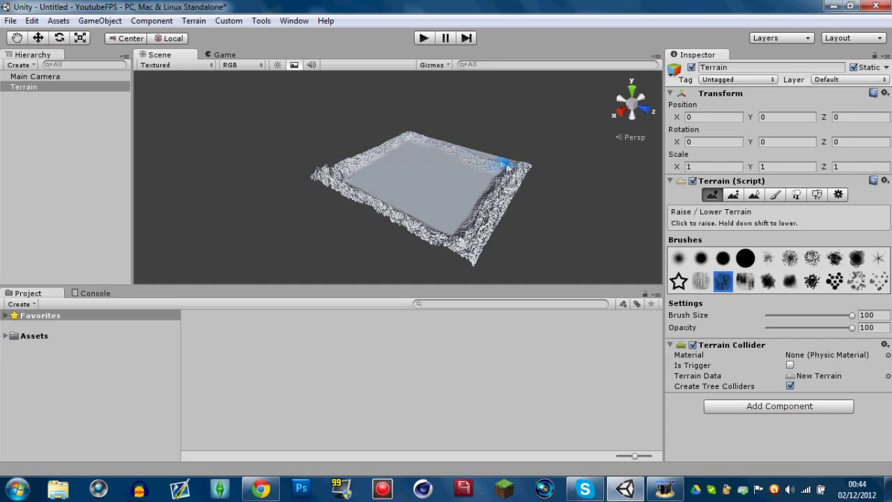
scroll(458, 165, up, 10)
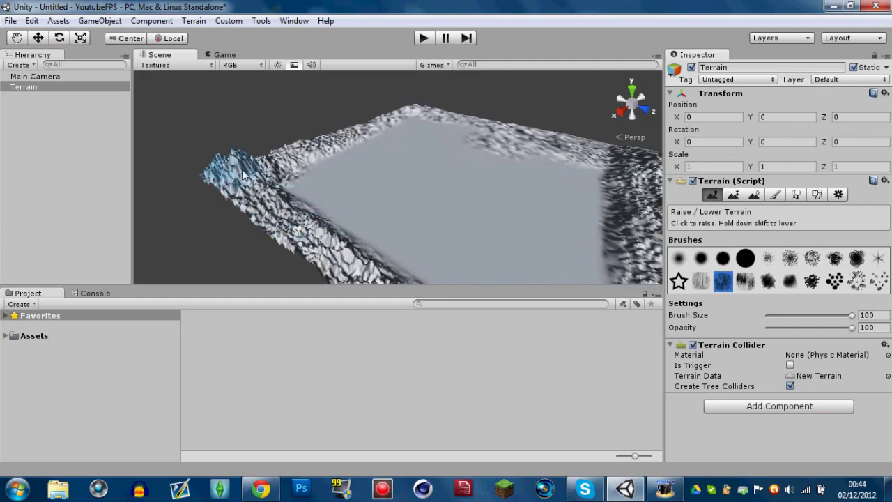
mouse_move(243, 175)
mouse_down()
mouse_move(264, 207)
mouse_move(324, 275)
mouse_move(280, 230)
mouse_move(283, 239)
mouse_move(271, 208)
mouse_move(320, 158)
mouse_move(287, 166)
mouse_move(301, 152)
mouse_move(407, 129)
mouse_move(429, 110)
mouse_move(387, 125)
mouse_move(407, 108)
mouse_move(413, 114)
mouse_move(393, 129)
mouse_move(363, 125)
mouse_move(336, 137)
mouse_move(375, 116)
mouse_move(412, 103)
mouse_move(401, 110)
mouse_move(464, 117)
mouse_move(512, 138)
mouse_move(498, 124)
mouse_move(442, 115)
mouse_move(504, 126)
mouse_move(522, 148)
mouse_move(536, 138)
mouse_move(595, 144)
mouse_move(543, 135)
mouse_move(563, 151)
mouse_move(476, 114)
mouse_move(386, 101)
mouse_move(598, 155)
mouse_up()
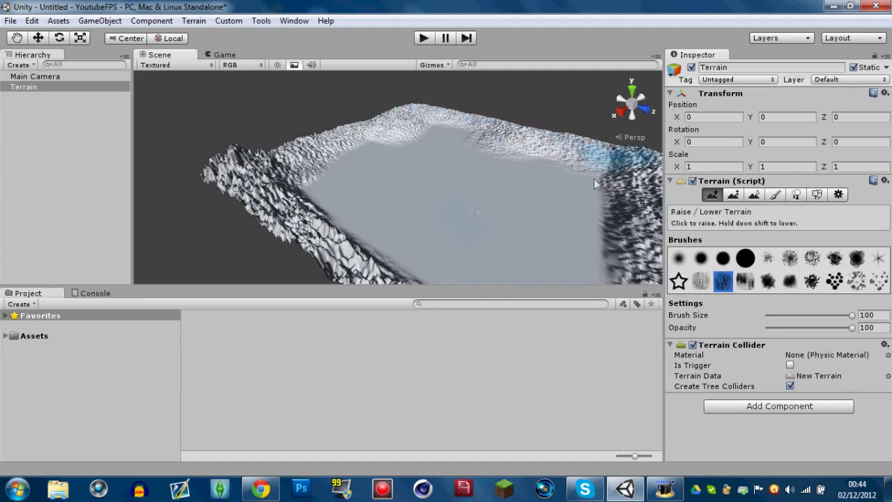
scroll(450, 221, up, 5)
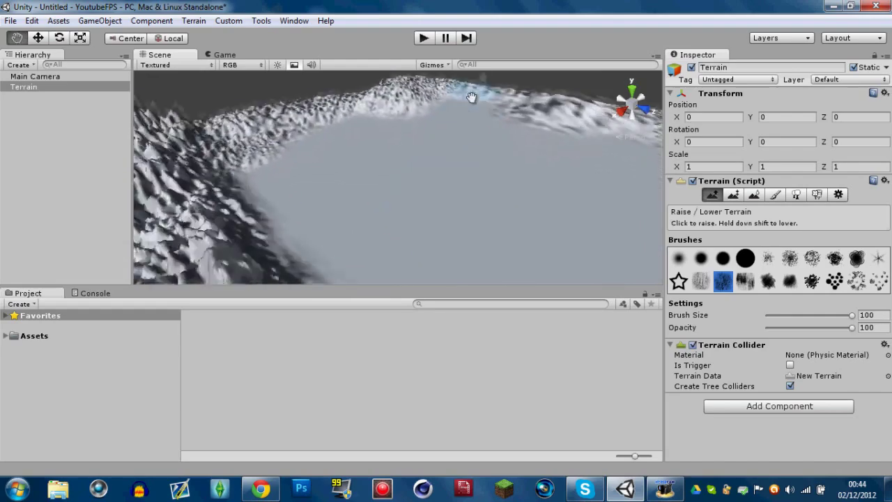